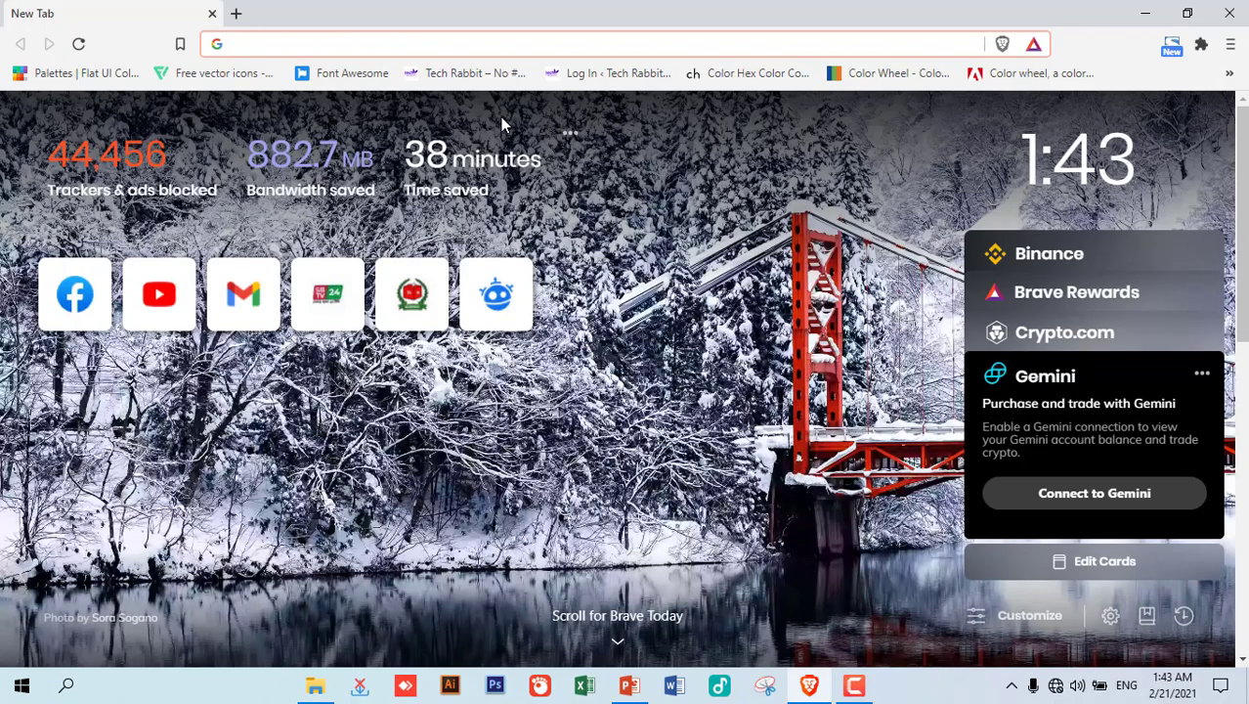
Step: Search for photopea in Brave and open the Photopea Online Photo Editor site
click(376, 39)
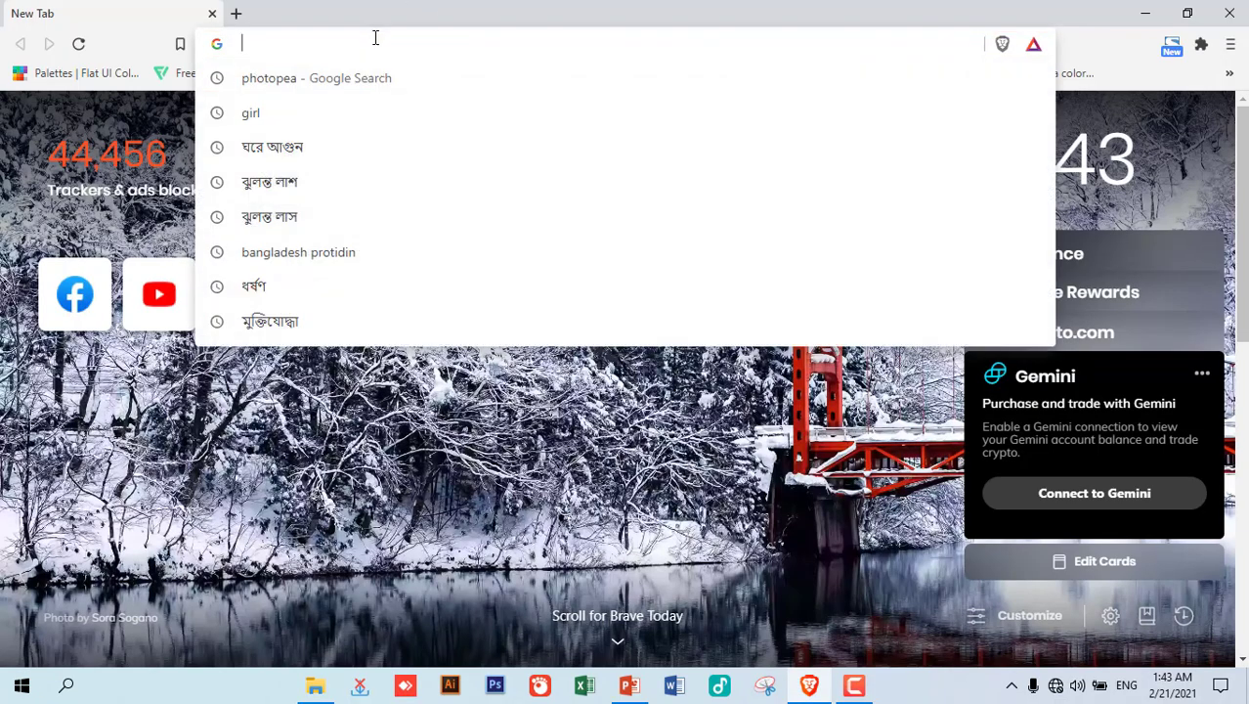
text(pho)
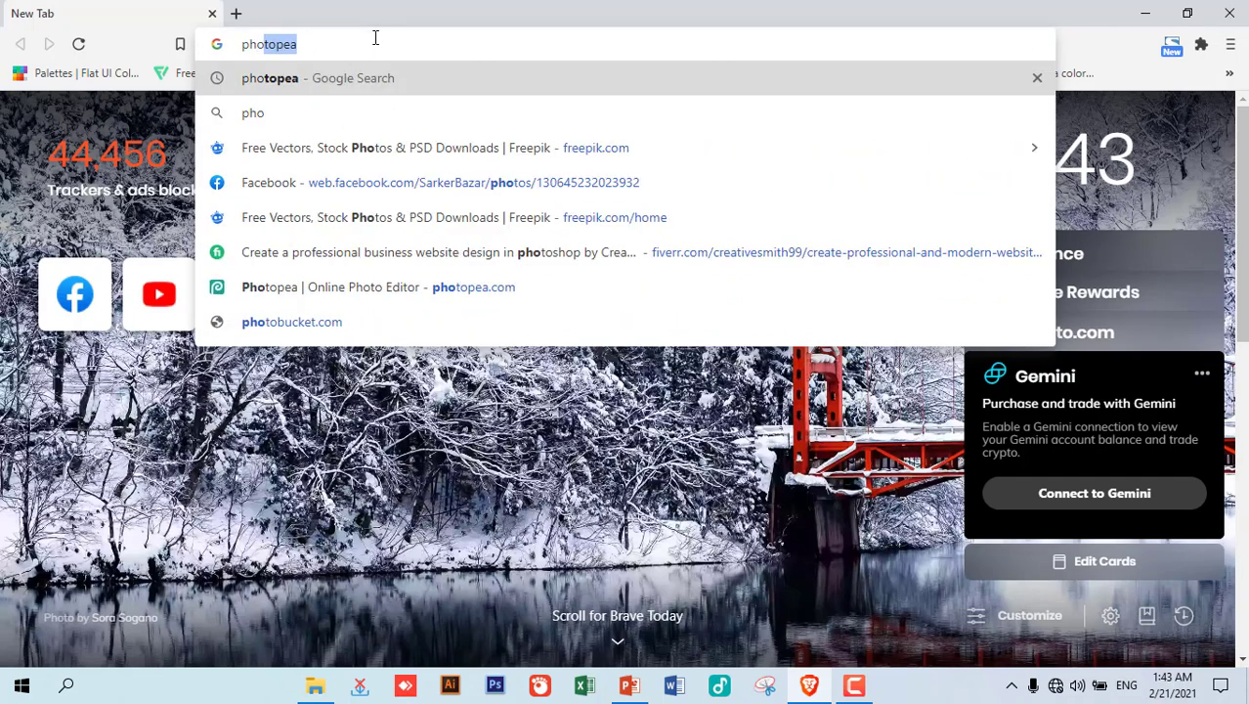
text(topea)
key(Return)
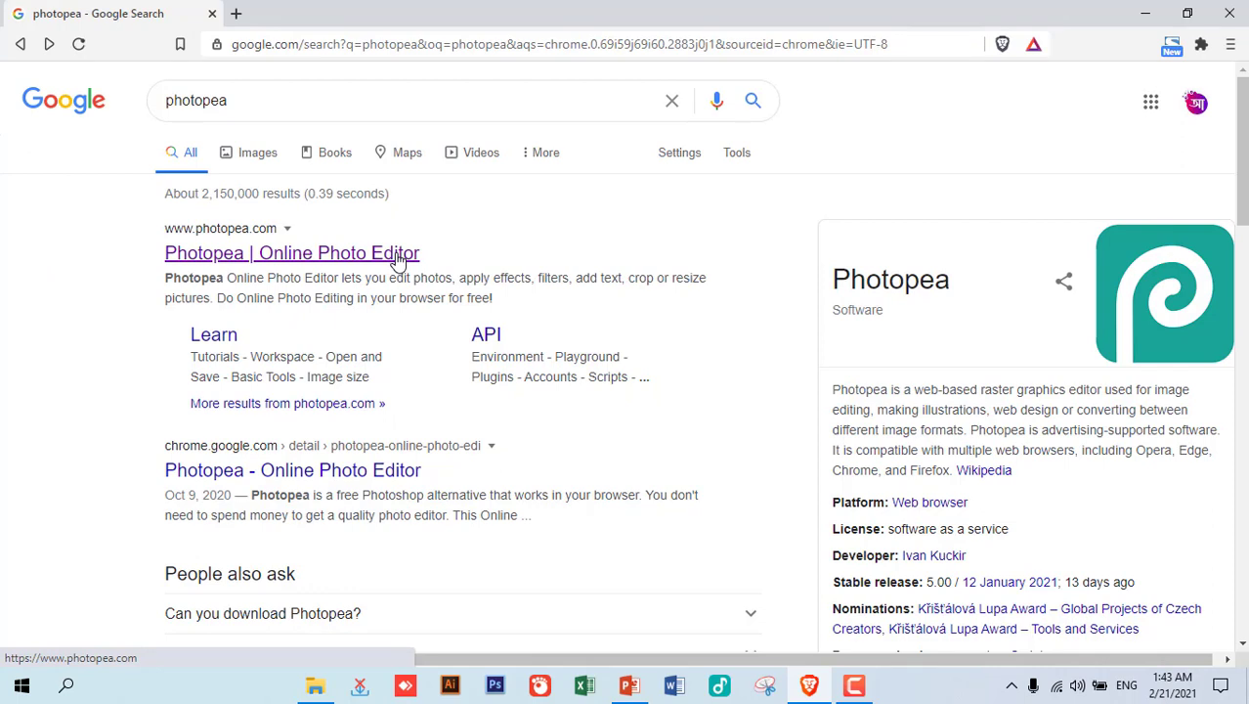
click(398, 256)
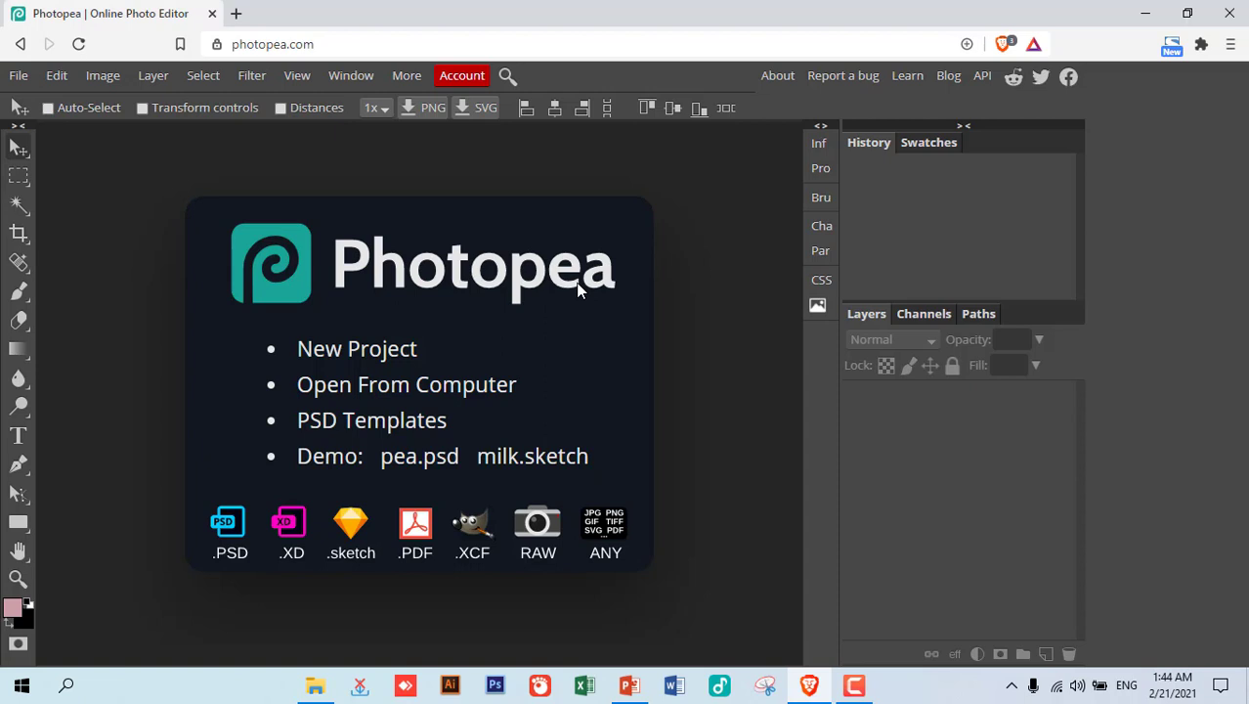
Step: Open child-931152_1920.jpg from the Desktop in Photopea
click(18, 76)
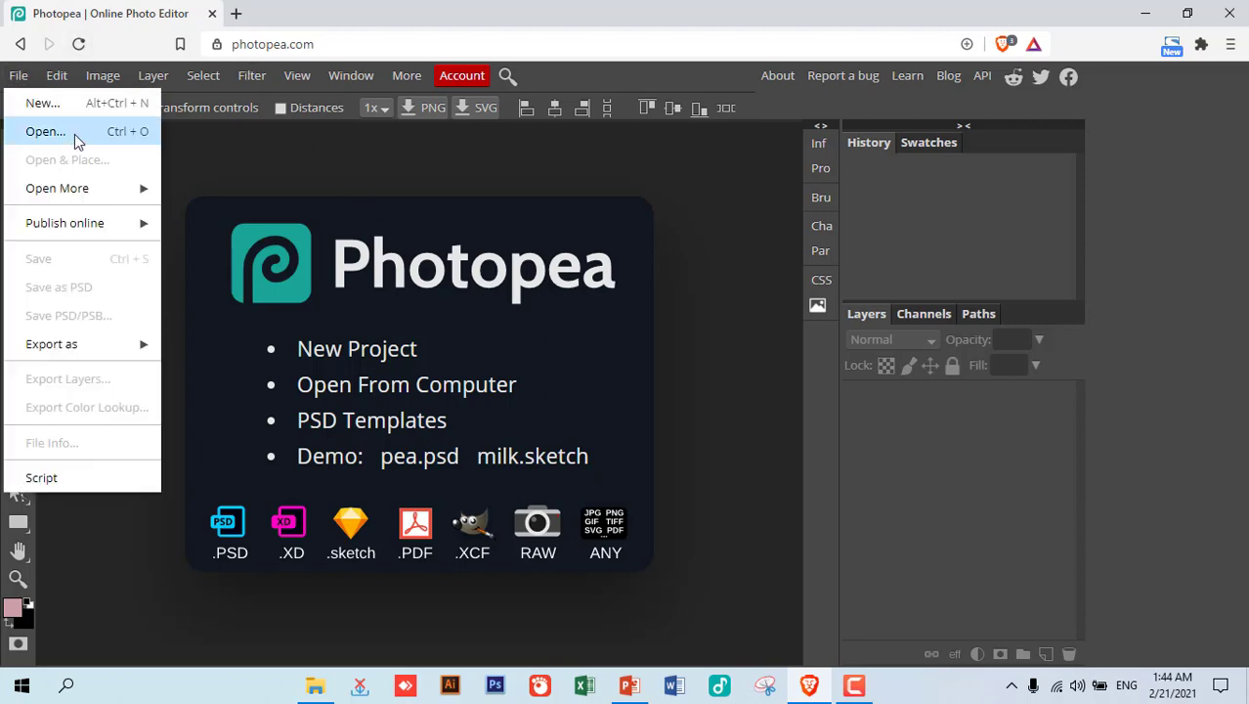
click(46, 131)
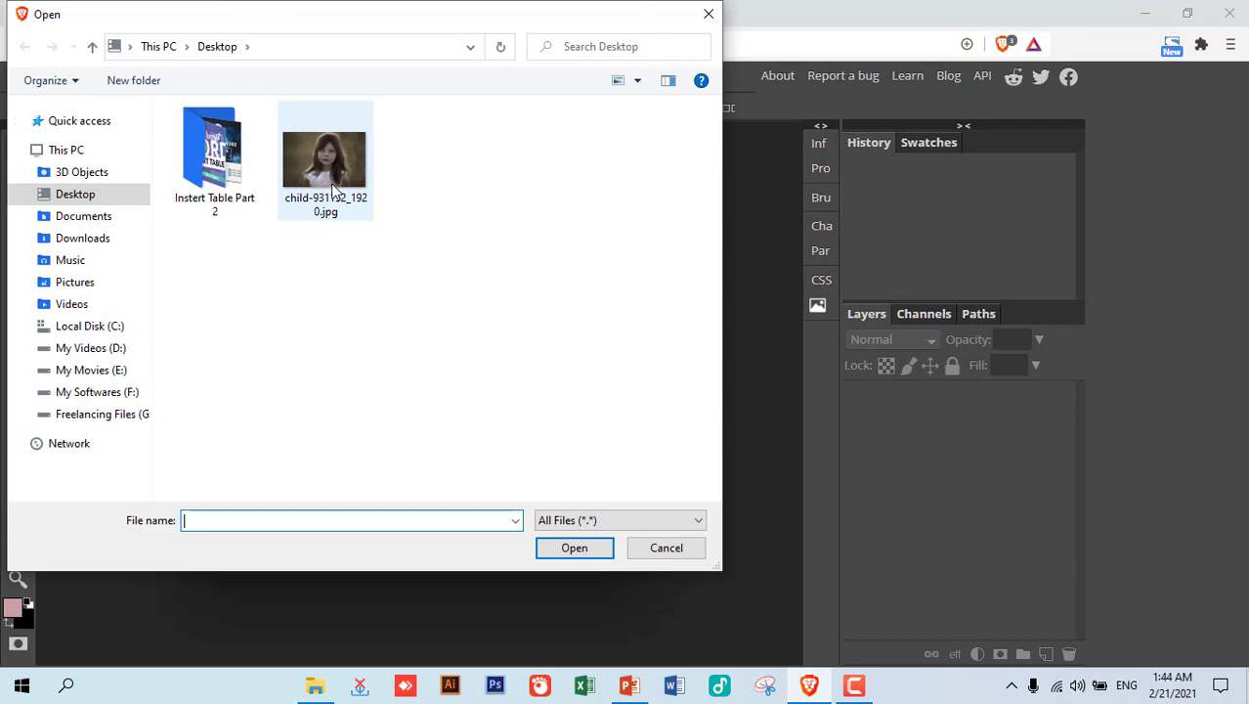
double_click(332, 187)
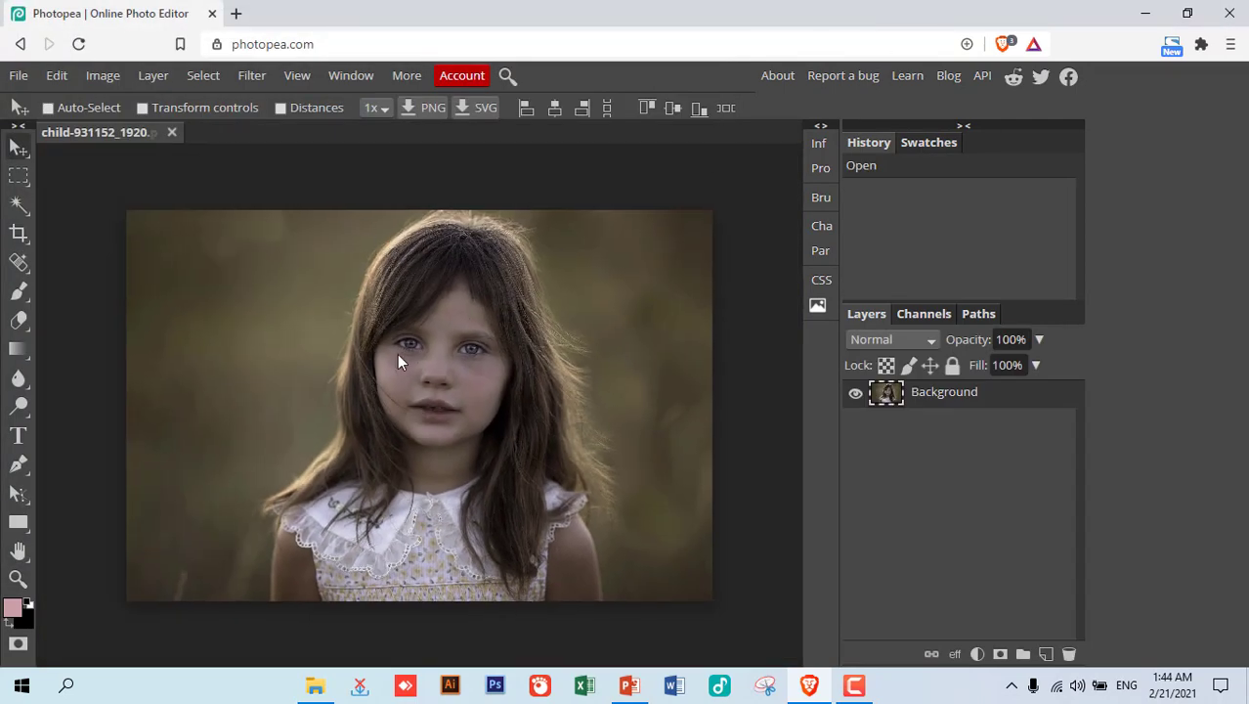
Step: Crop the portrait to the area around the girl
click(18, 233)
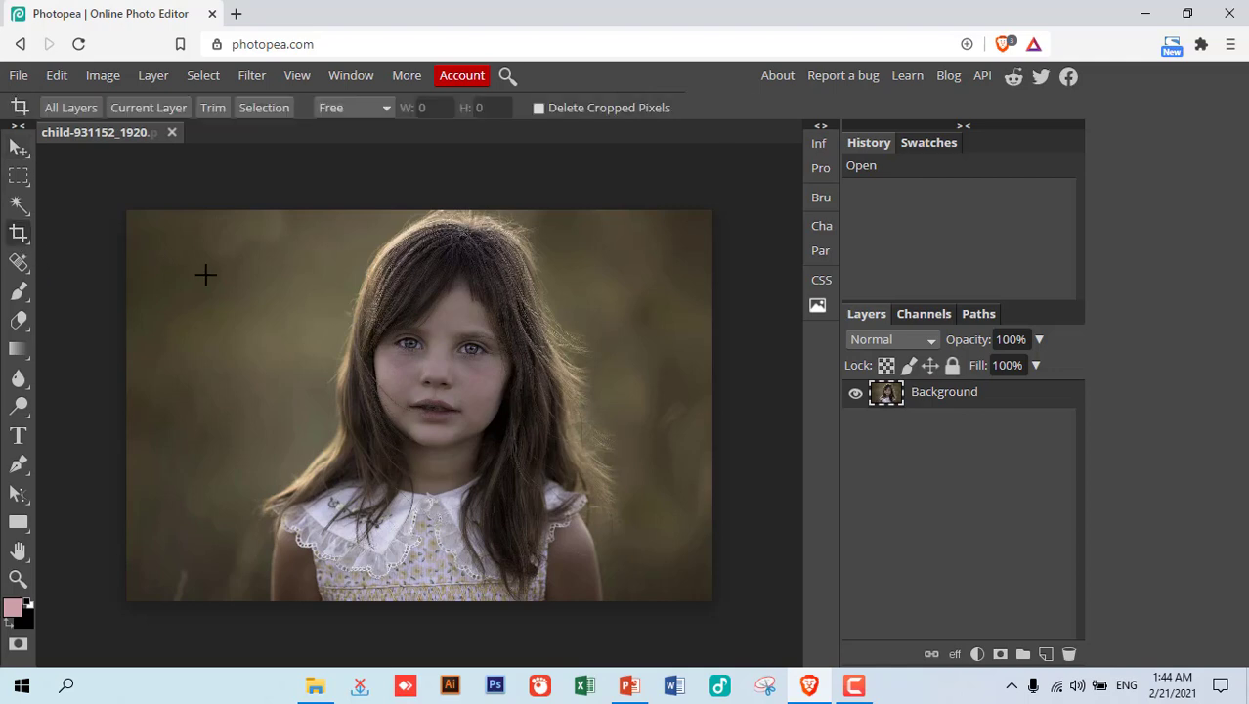
drag(212, 209, 663, 613)
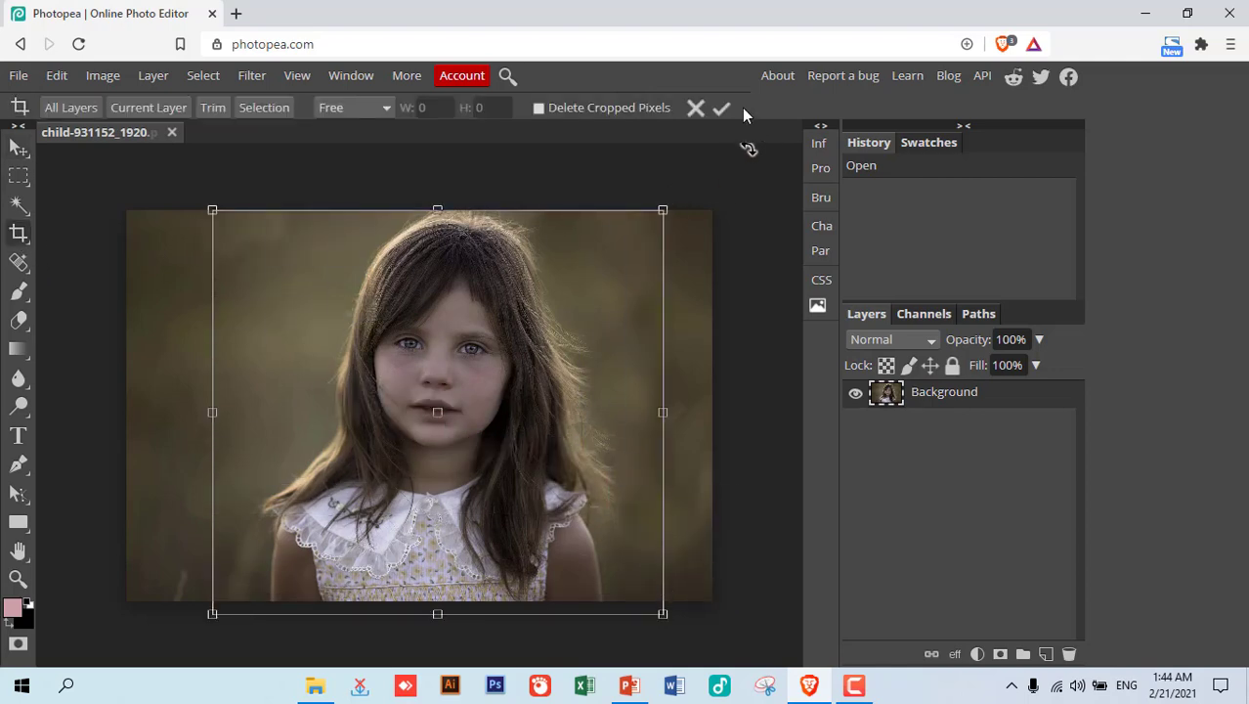
click(721, 107)
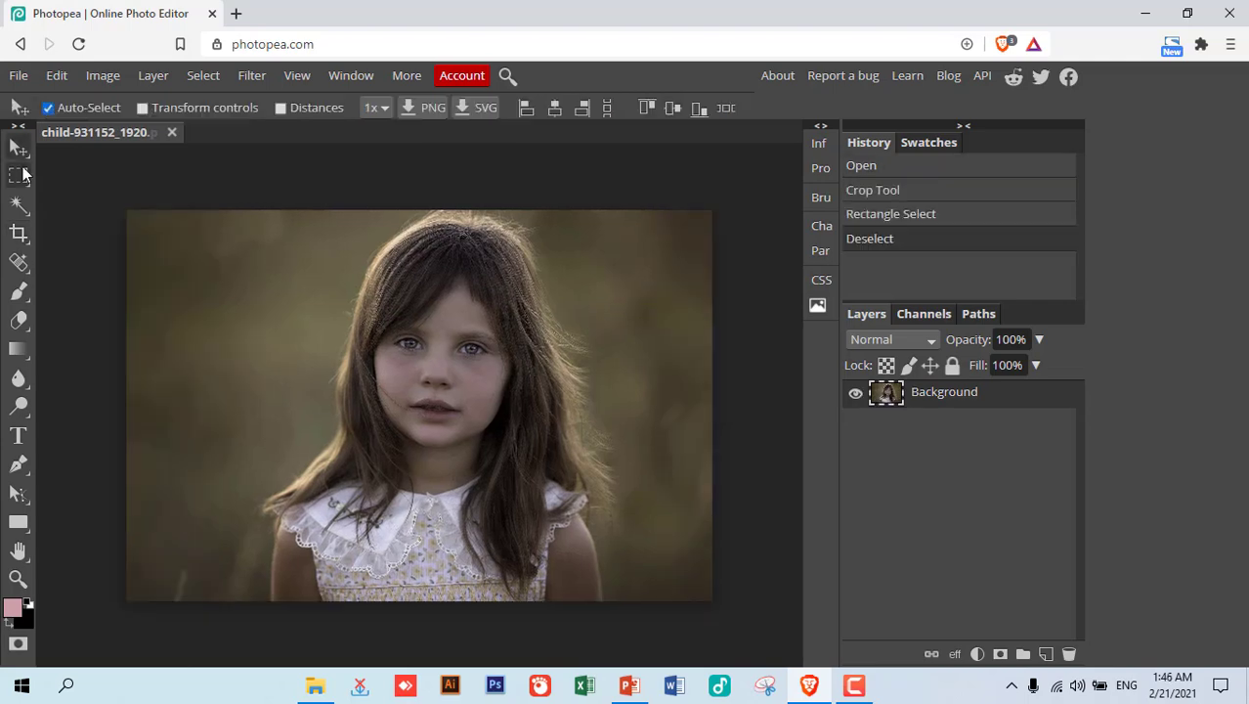
key(ctrl+u)
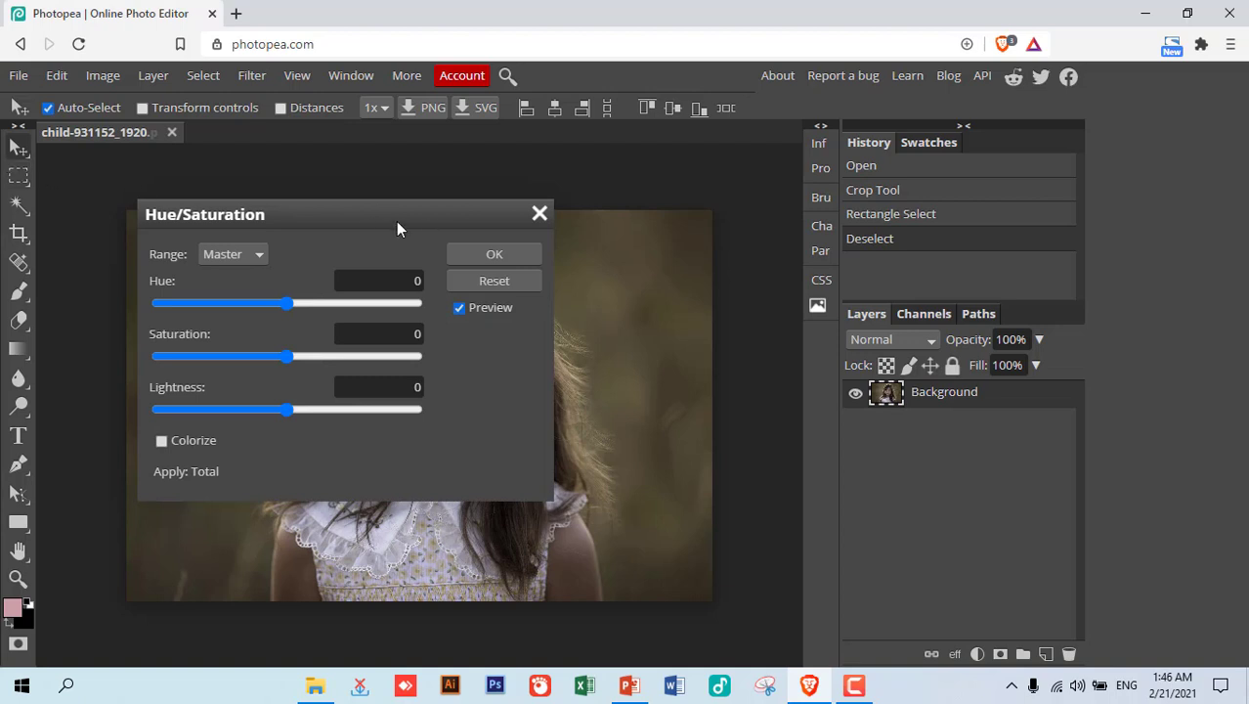
Step: Boost the photo's saturation to 63 with Hue/Saturation
drag(396, 228, 782, 234)
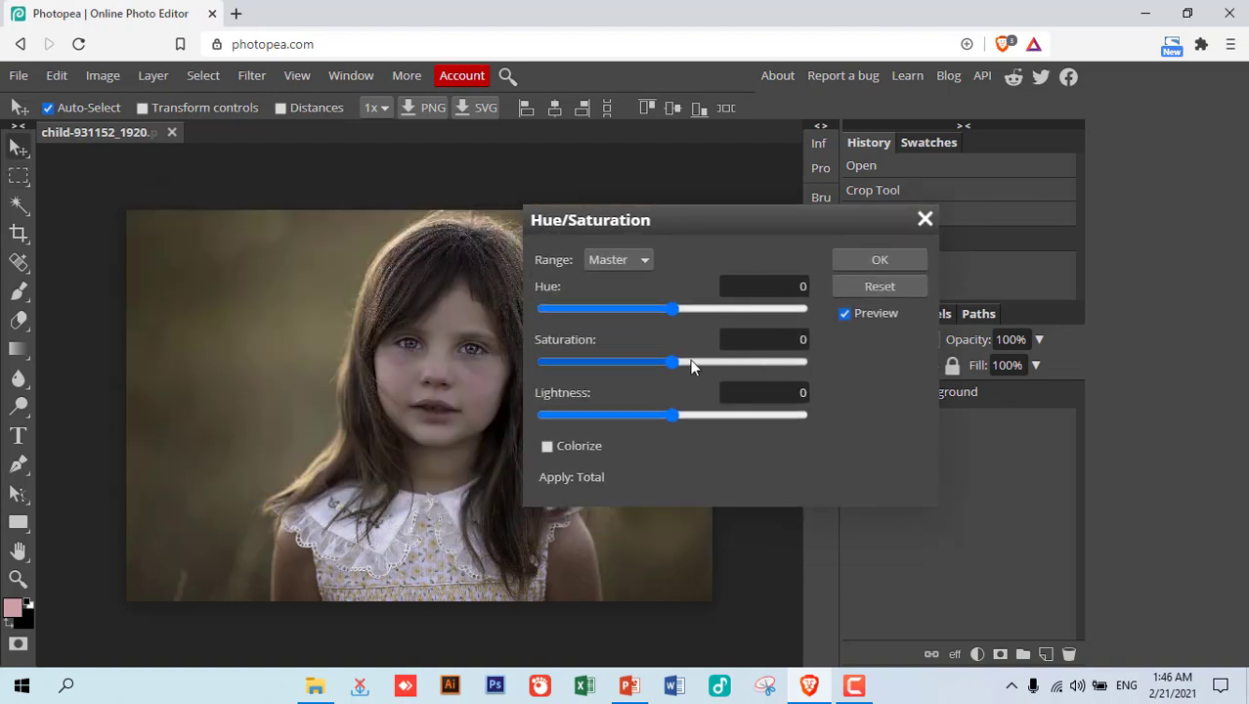
drag(674, 364, 755, 352)
drag(772, 226, 838, 225)
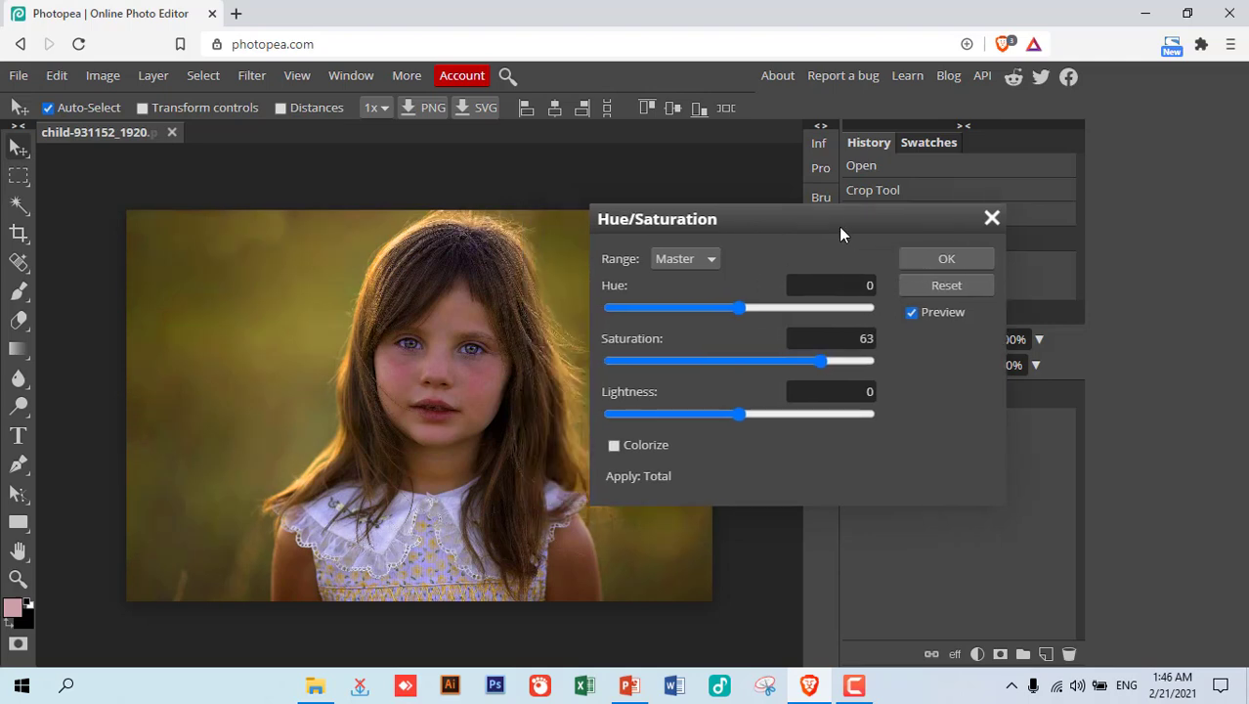
click(931, 258)
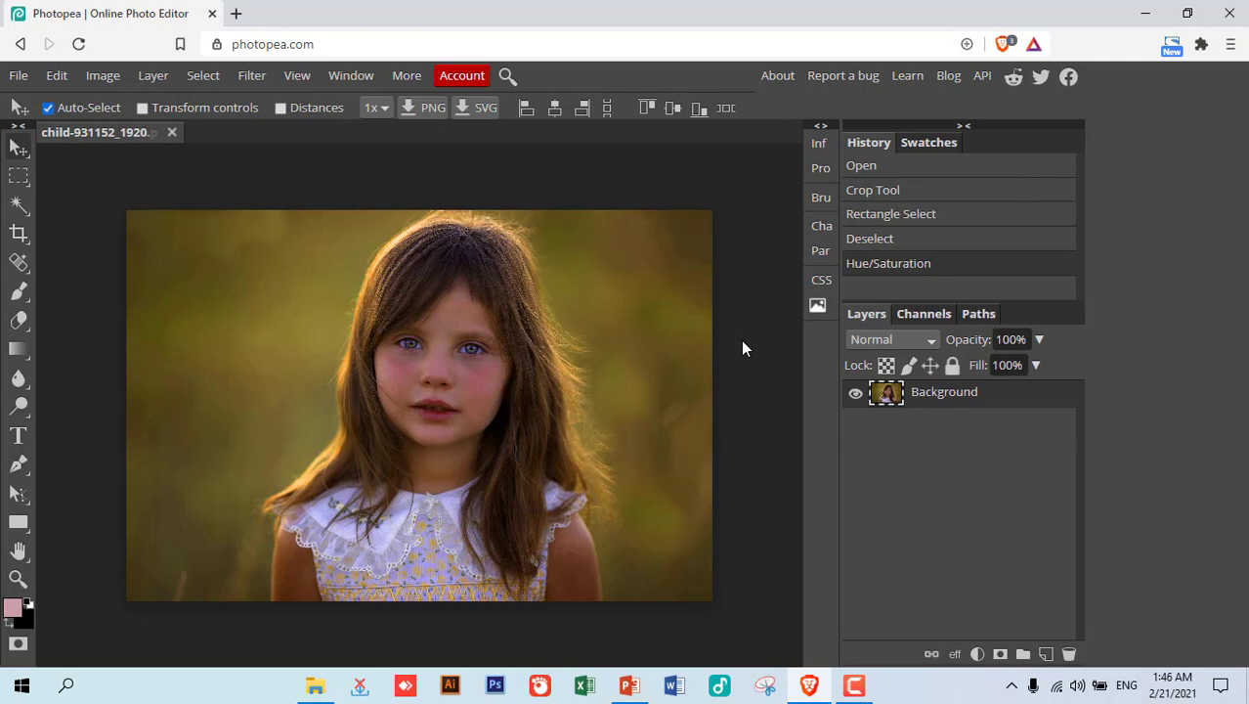
Step: Zoom in on the portrait, disable Auto-Select, and switch to the Eyedropper
key(ctrl+plus)
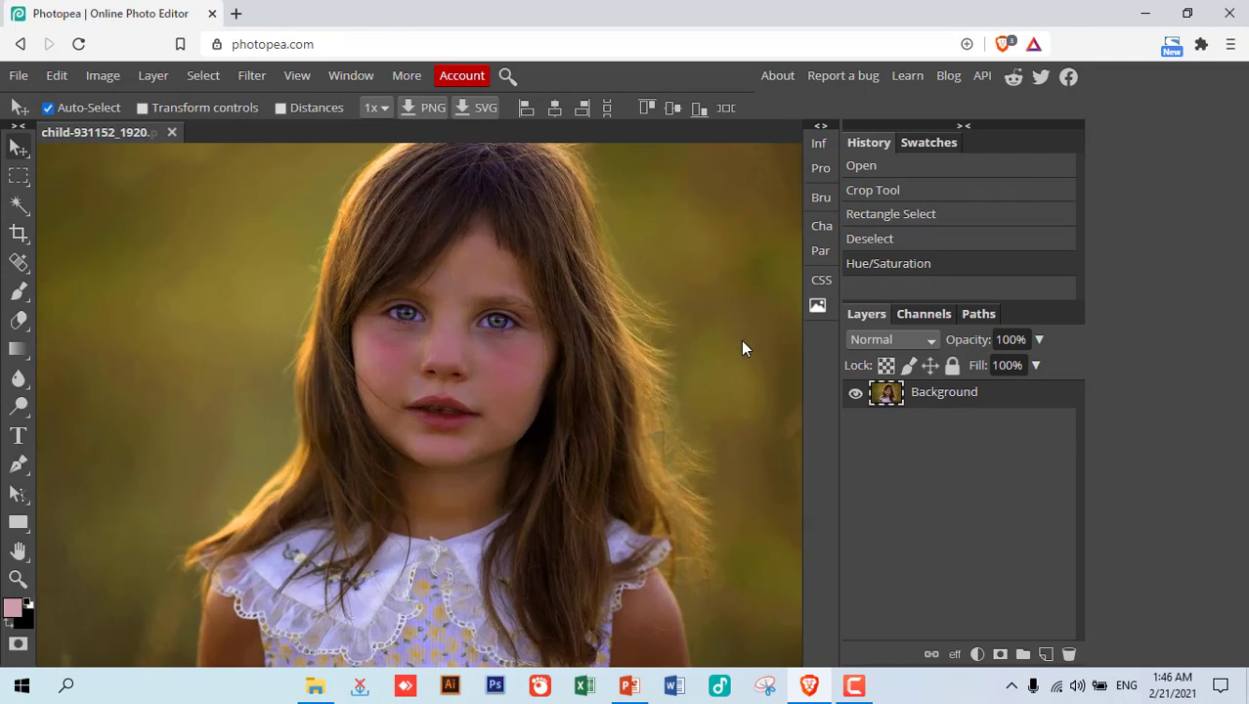
key(ctrl+minus)
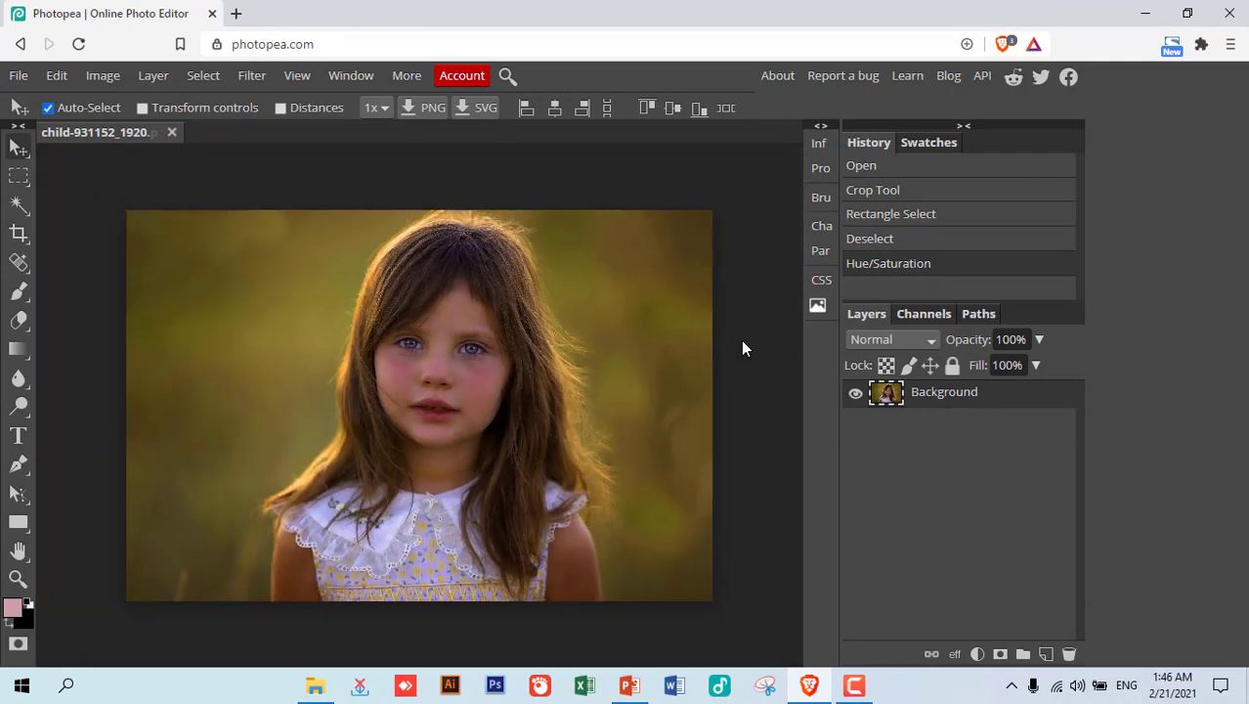
key(ctrl+plus)
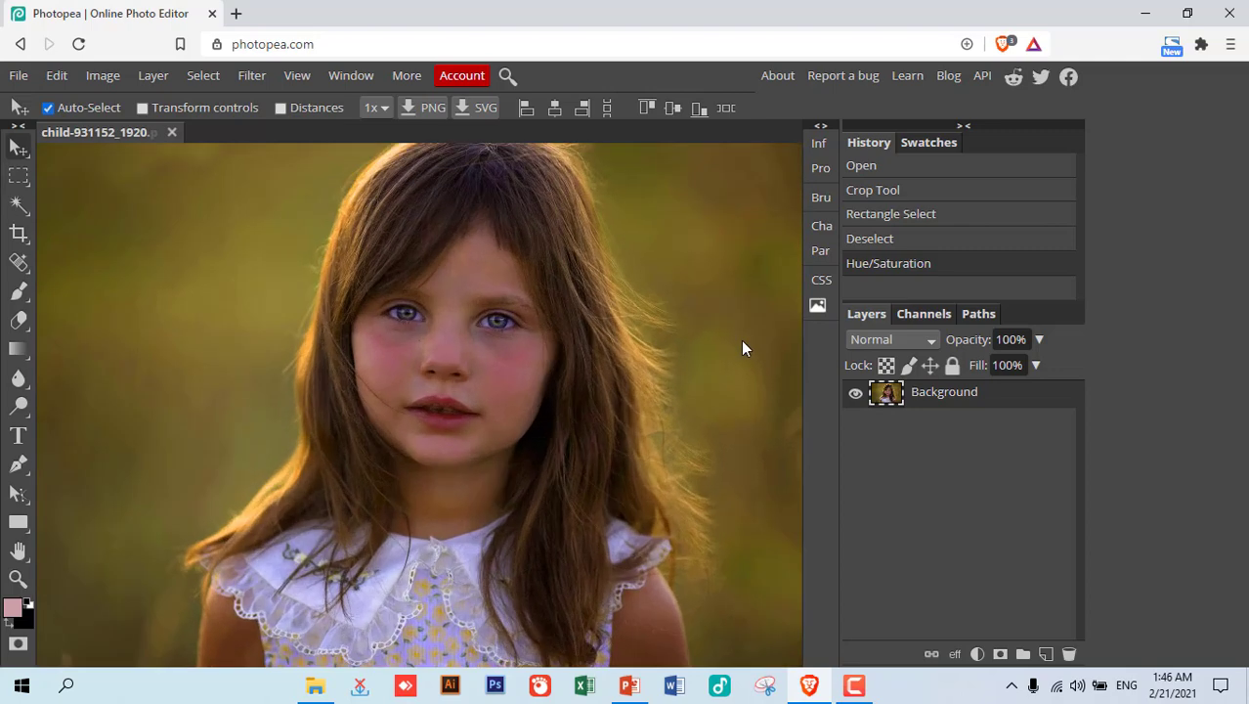
key(ctrl)
key(i)
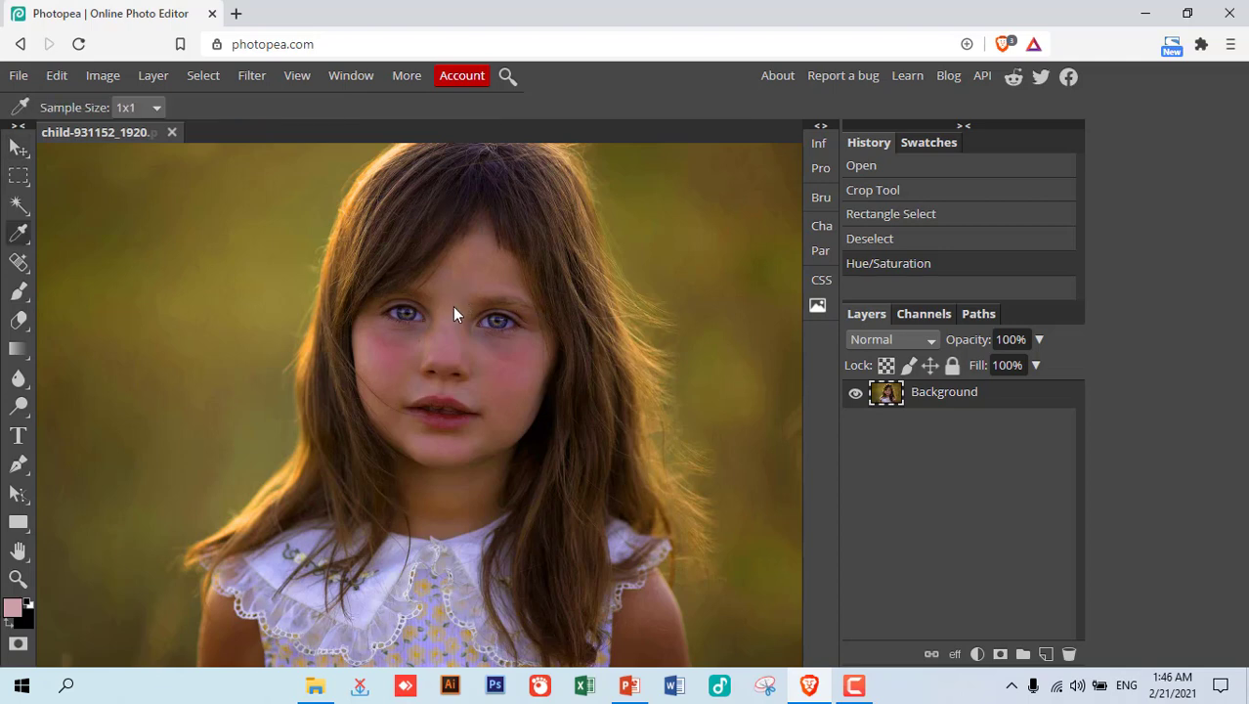
Step: Sample a pink from the face and set the brush to 24% opacity, 24% flow, size 50
click(451, 323)
key(b)
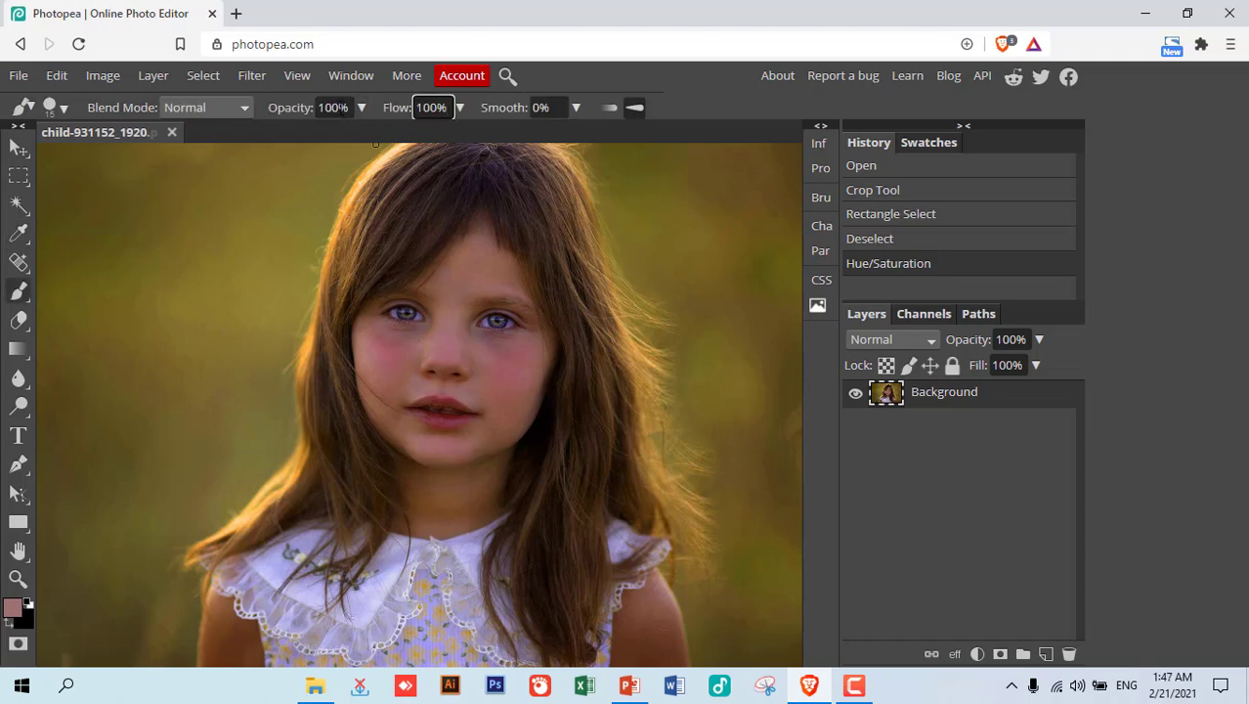
drag(303, 108, 302, 107)
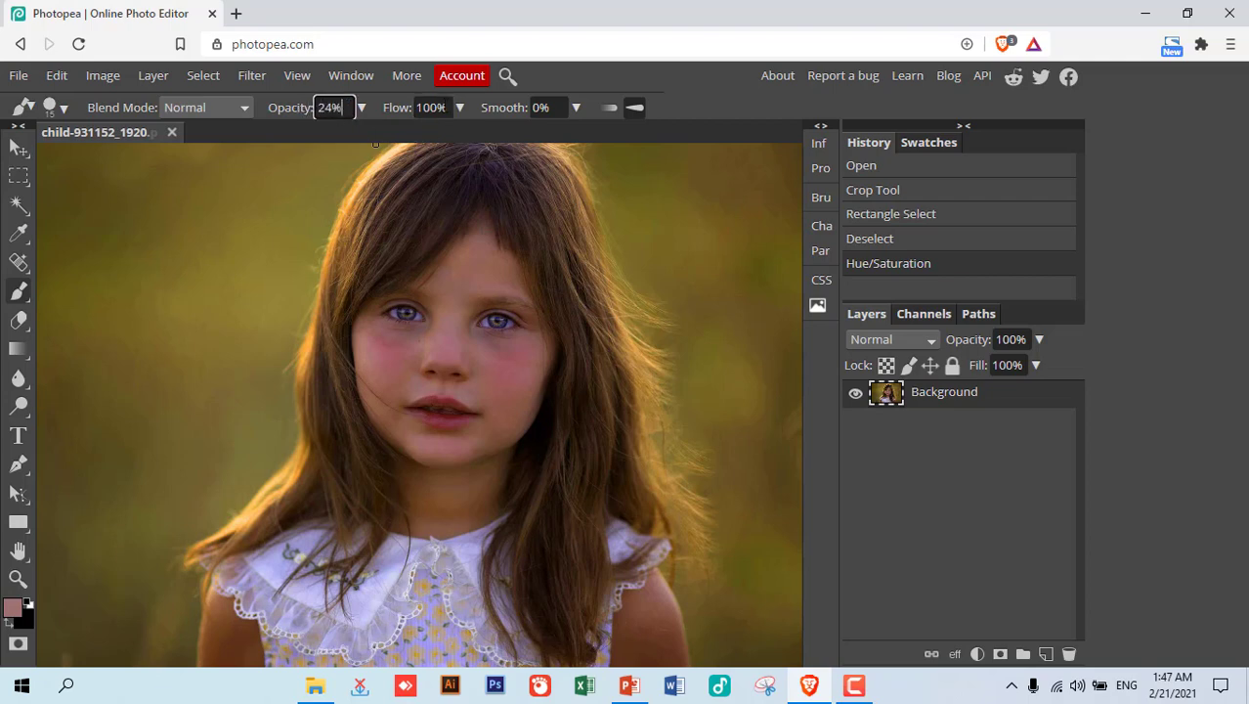
click(404, 108)
text(2)
text(4%)
key(Return)
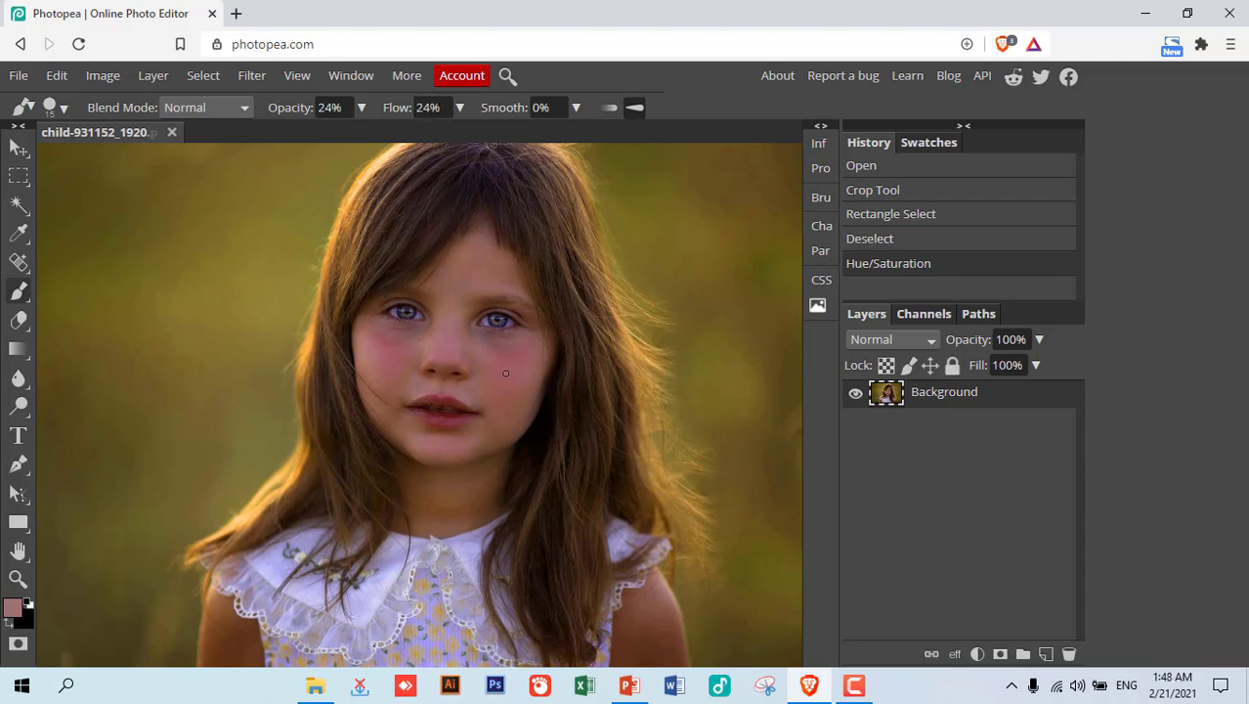
key(bracketright)
key(bracketright)
key(bracketright)
key(bracketright)
key(bracketright)
key(bracketright)
key(bracketright)
key(bracketright)
key(bracketright)
key(bracketright)
Step: Paint soft pink blush over both cheeks, the forehead and nose
drag(505, 373, 529, 376)
mouse_move(380, 377)
mouse_down()
mouse_move(404, 350)
mouse_move(411, 362)
mouse_up()
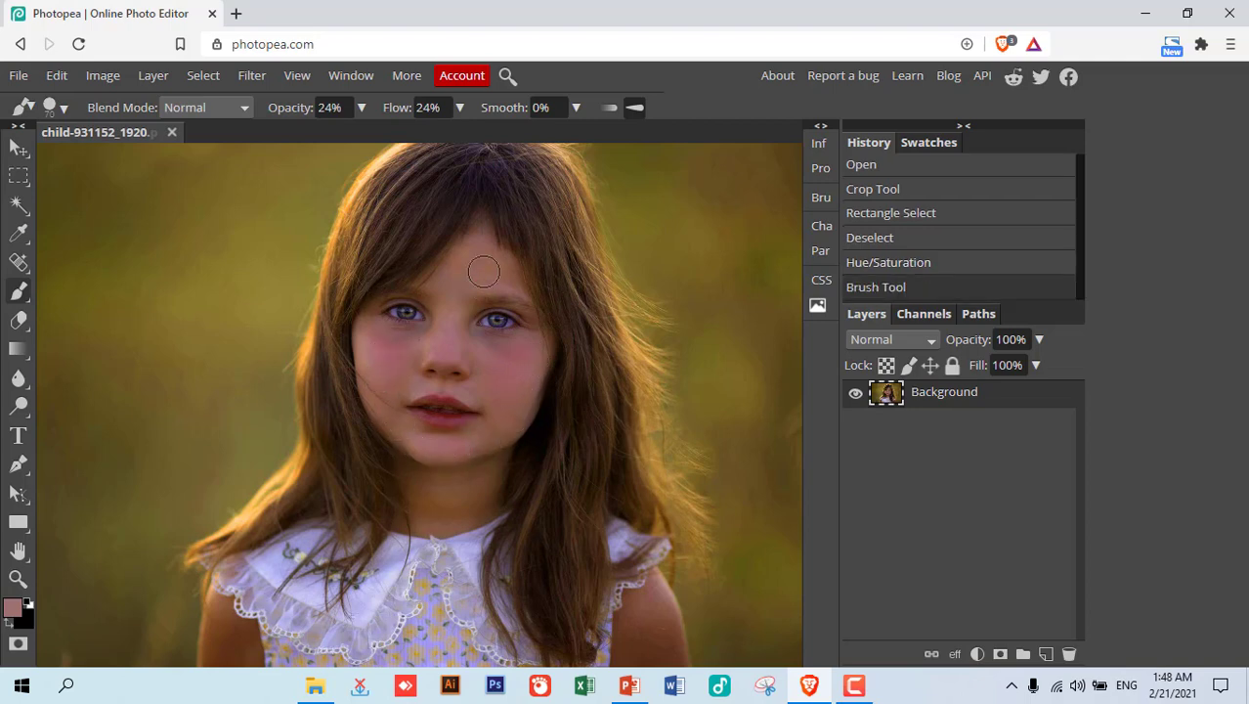
drag(440, 276, 459, 308)
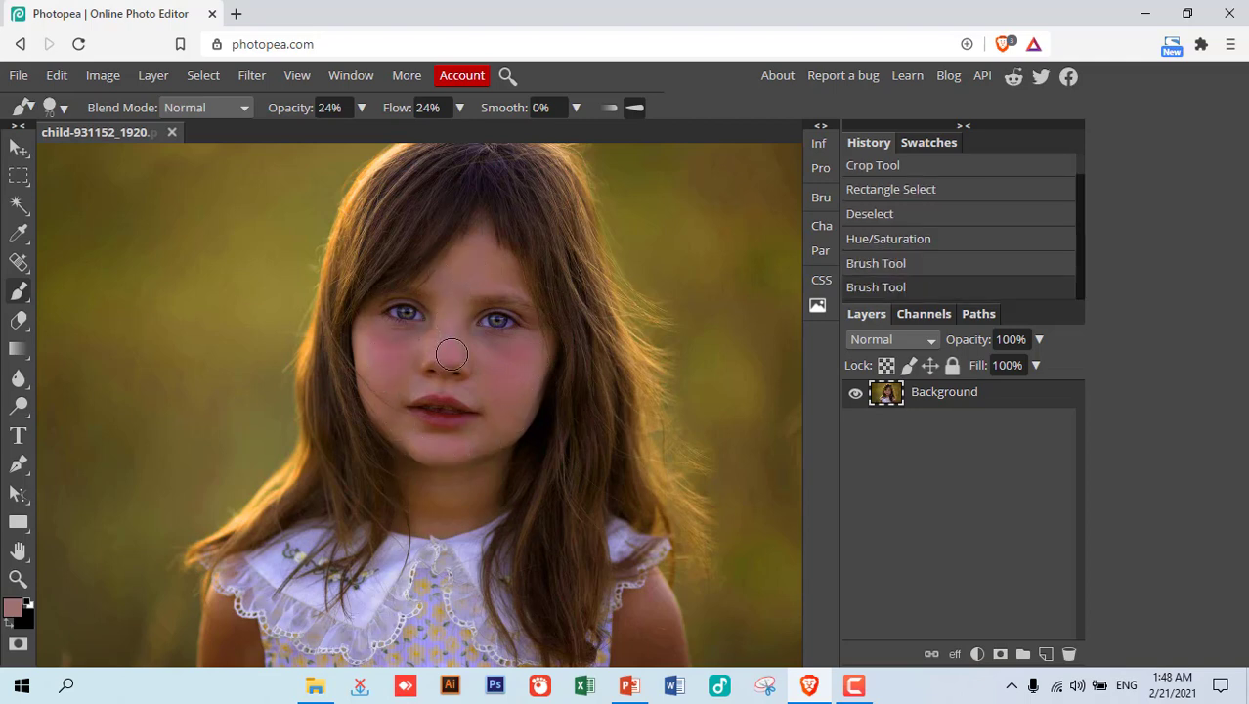
Step: Soften the blushed cheek skin with two Blur tool passes
click(17, 379)
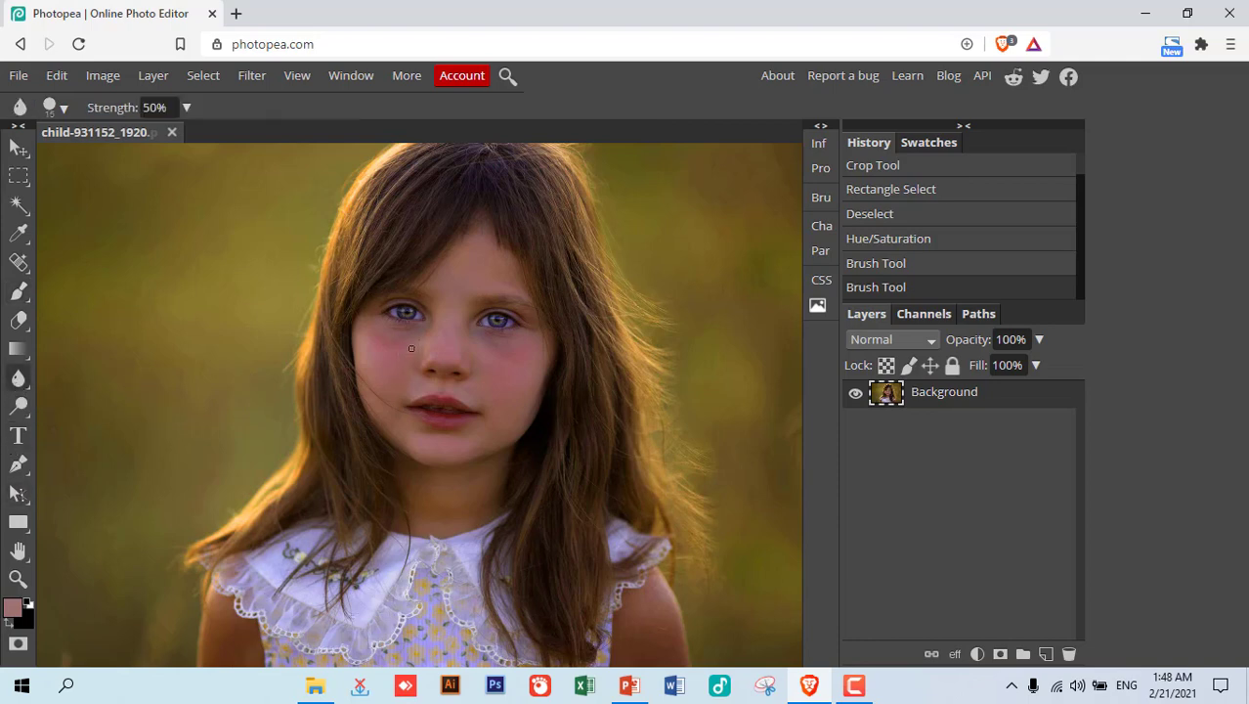
drag(426, 338, 418, 339)
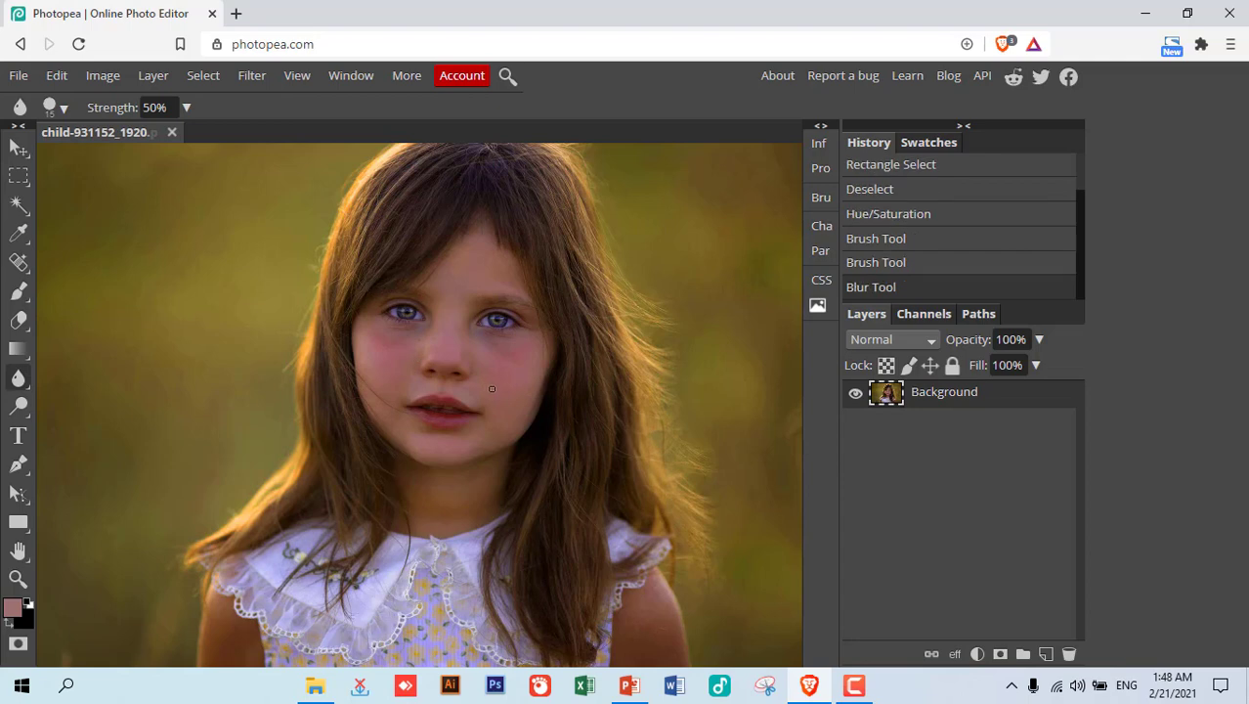
drag(526, 399, 540, 378)
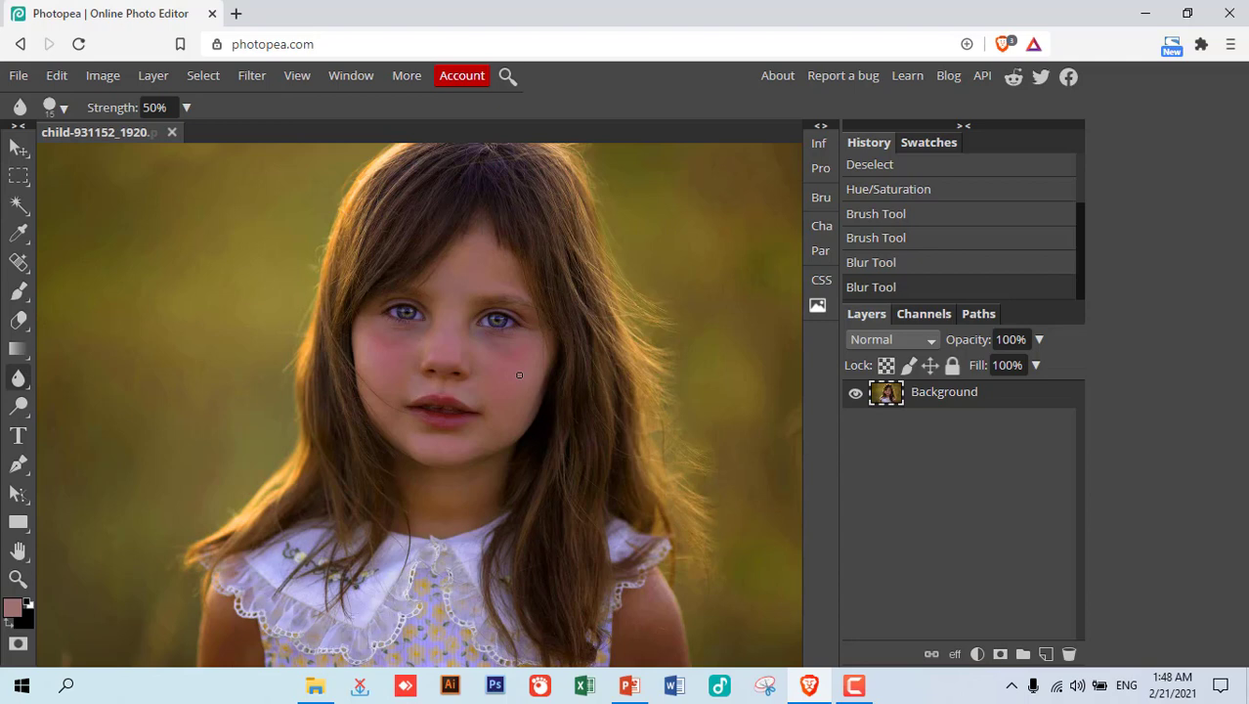
Step: Export the portrait as a 100%-quality JPG saved to the Desktop
click(18, 78)
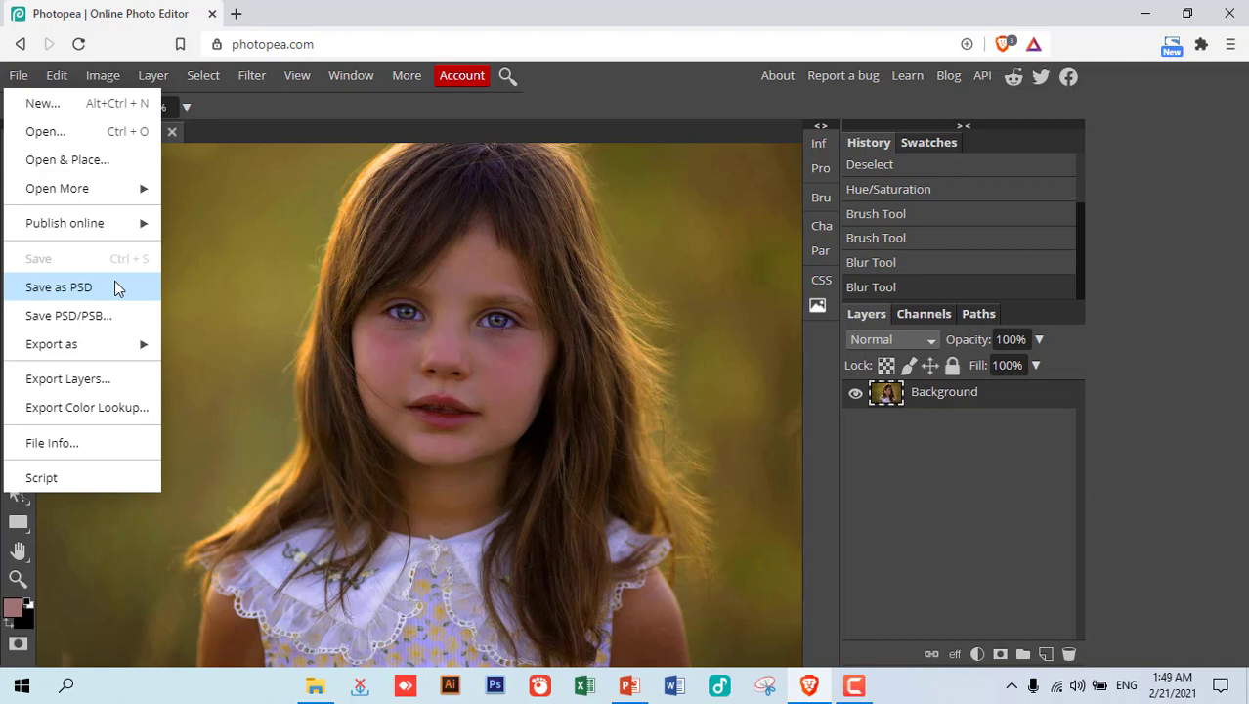
mouse_move(59, 344)
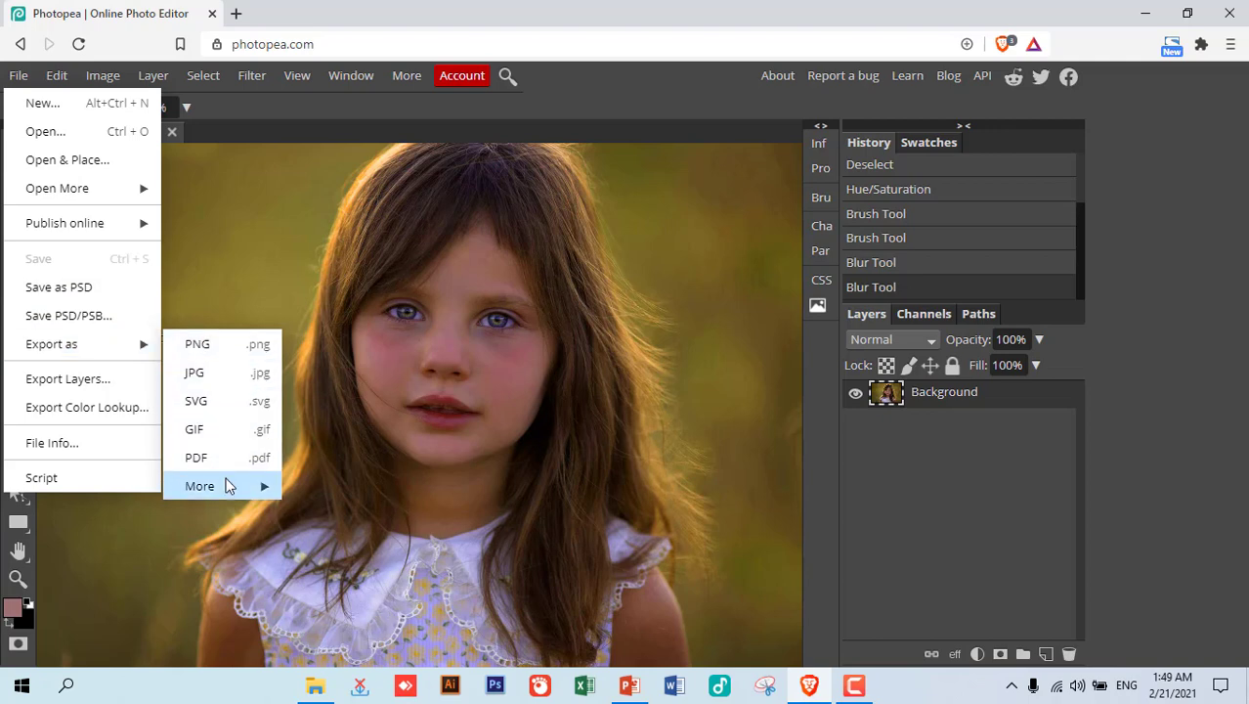
mouse_move(210, 486)
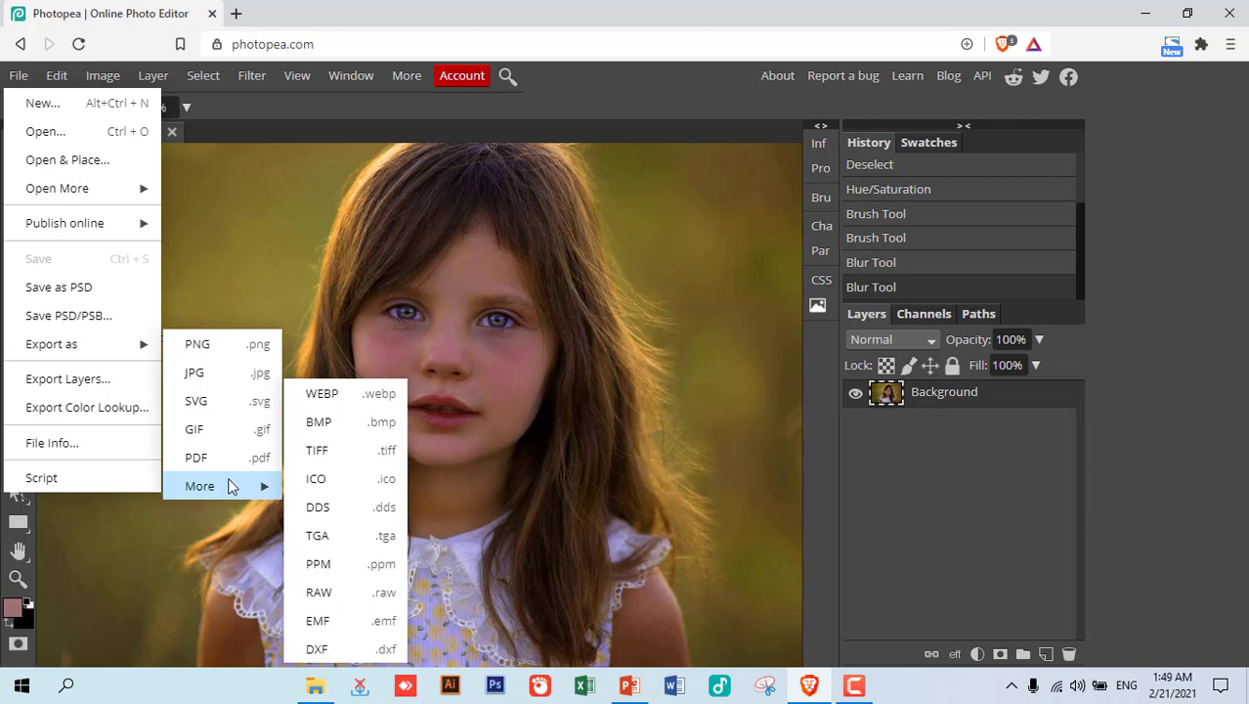
click(235, 379)
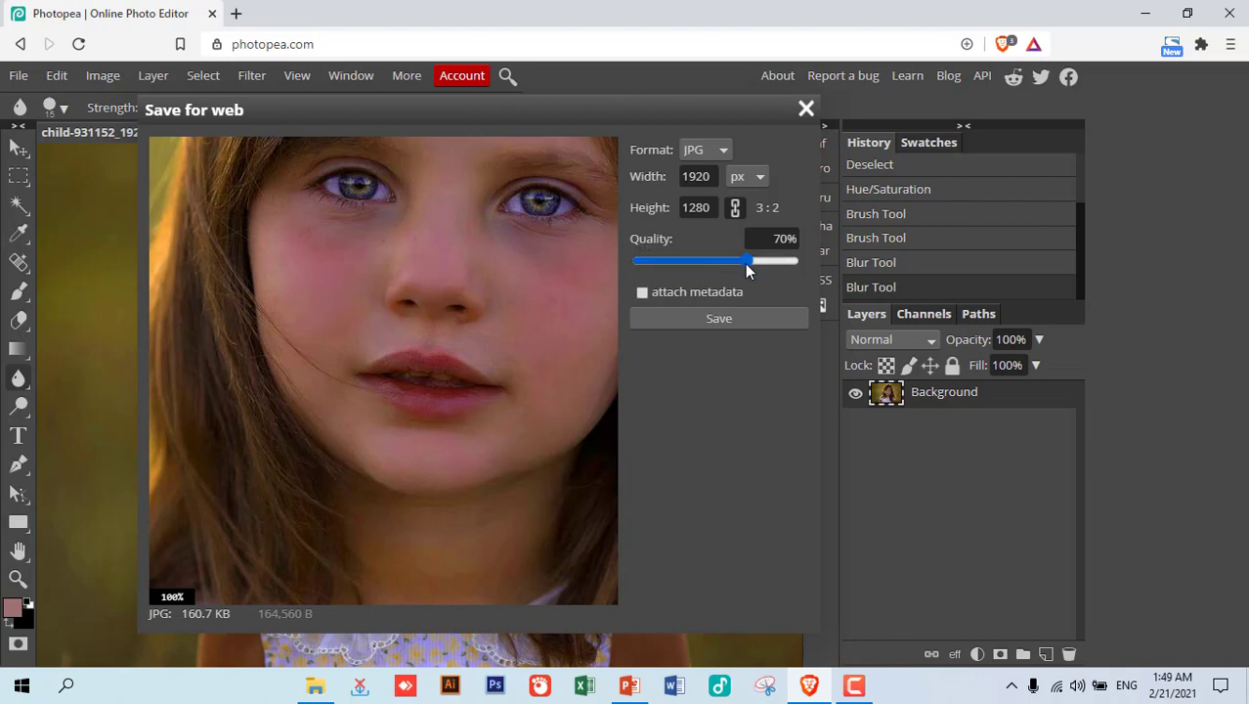
drag(748, 263, 794, 262)
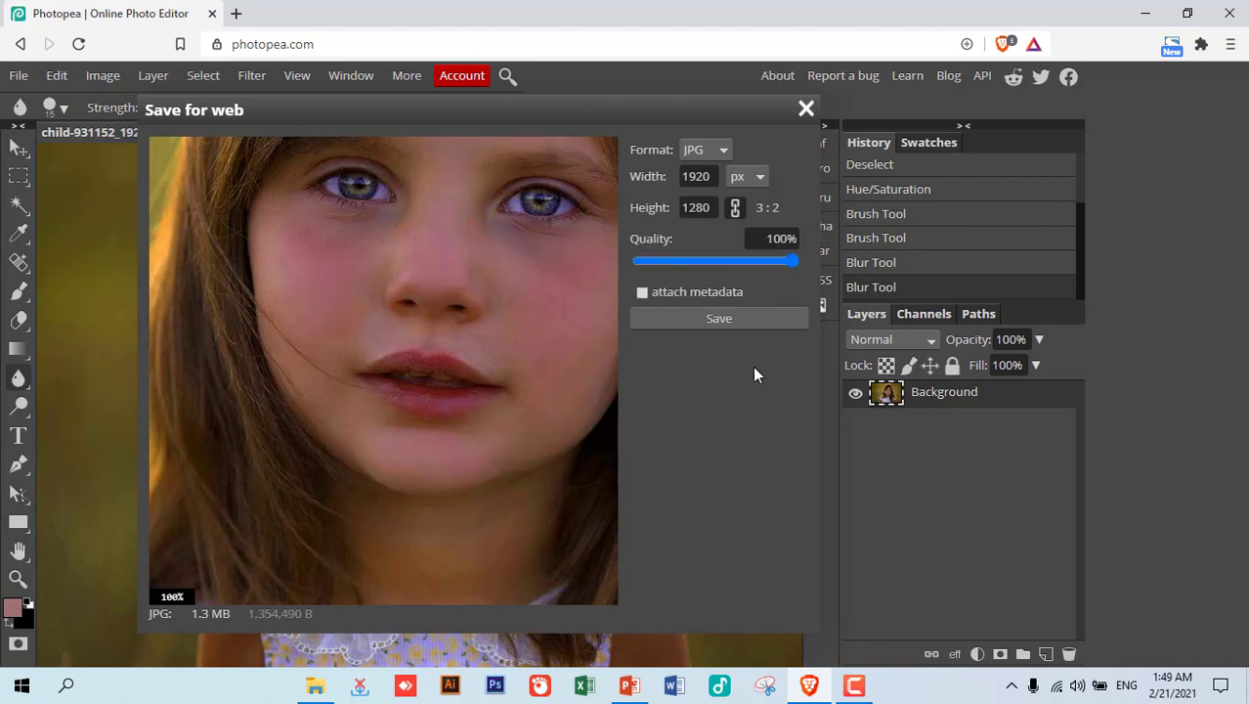
click(734, 317)
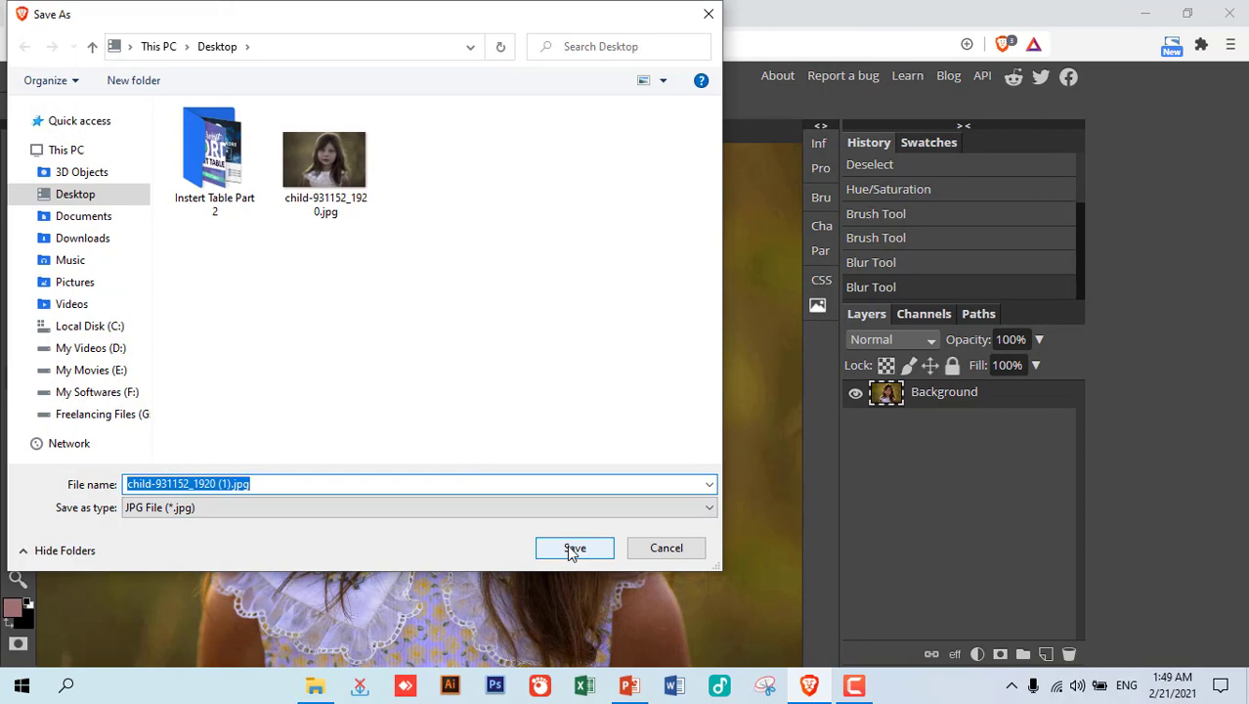
click(574, 550)
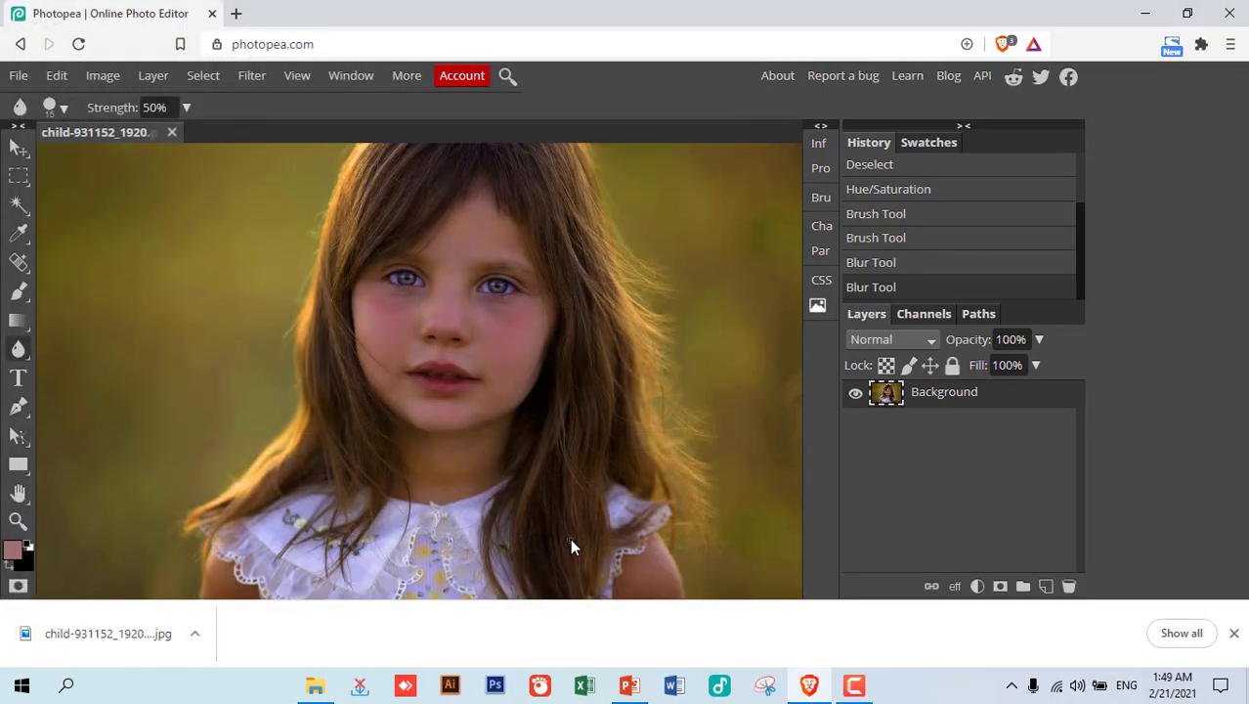
Step: Open the downloaded portrait JPG from the browser's download bar
click(109, 636)
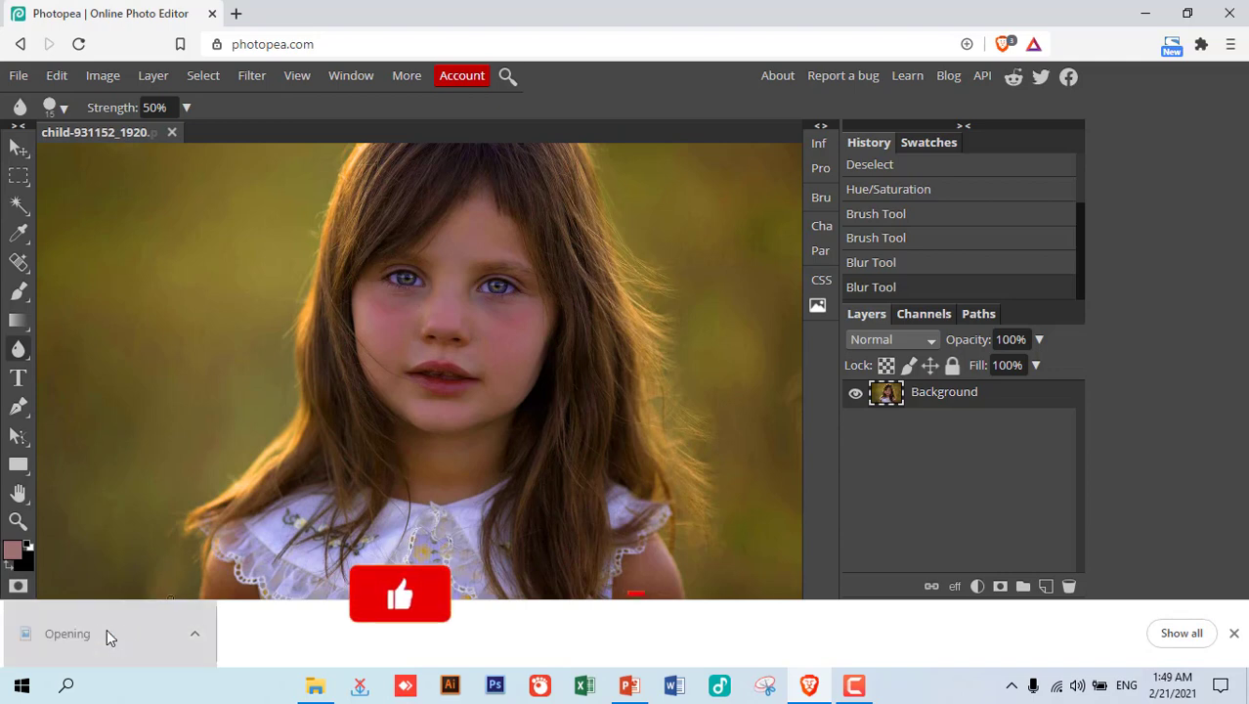